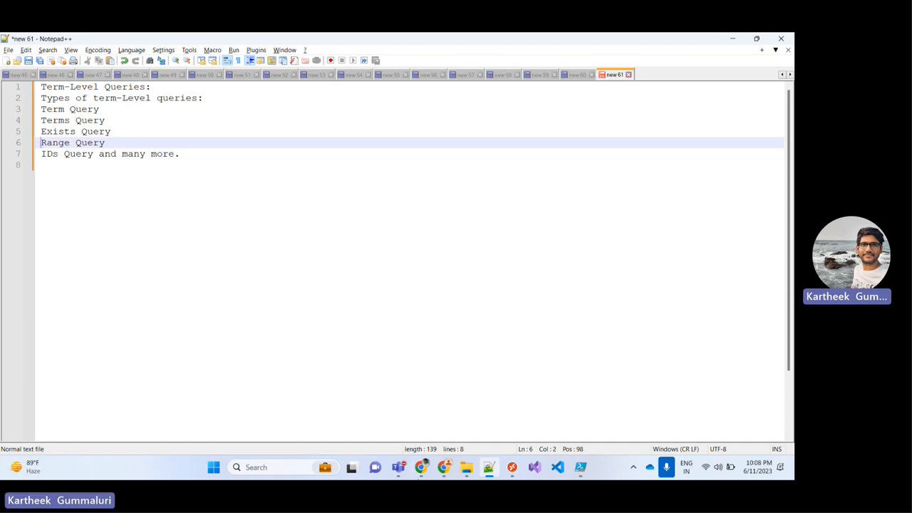
- Switch to Chrome and bring up the Elastic Dev Tools console
{"action": "mouse_move", "coordinate": [423, 464]}
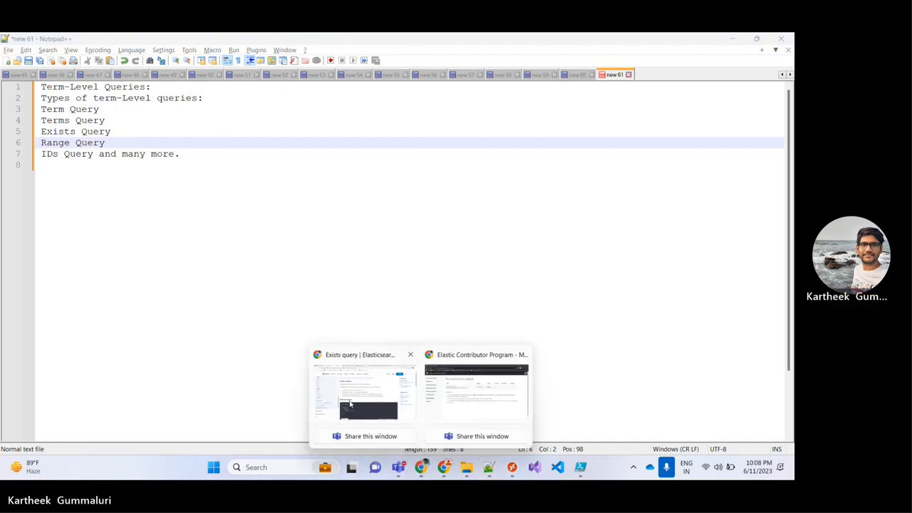
{"action": "left_click", "coordinate": [350, 405]}
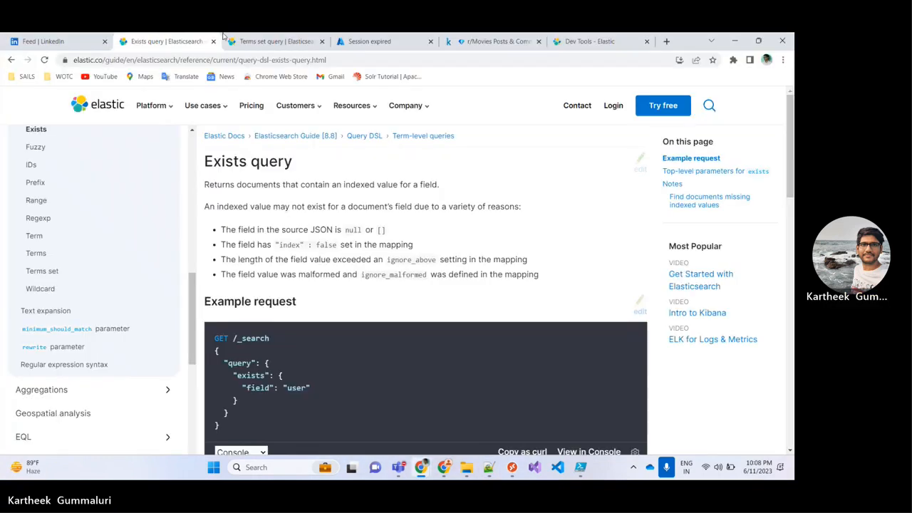
{"action": "left_click", "coordinate": [610, 41]}
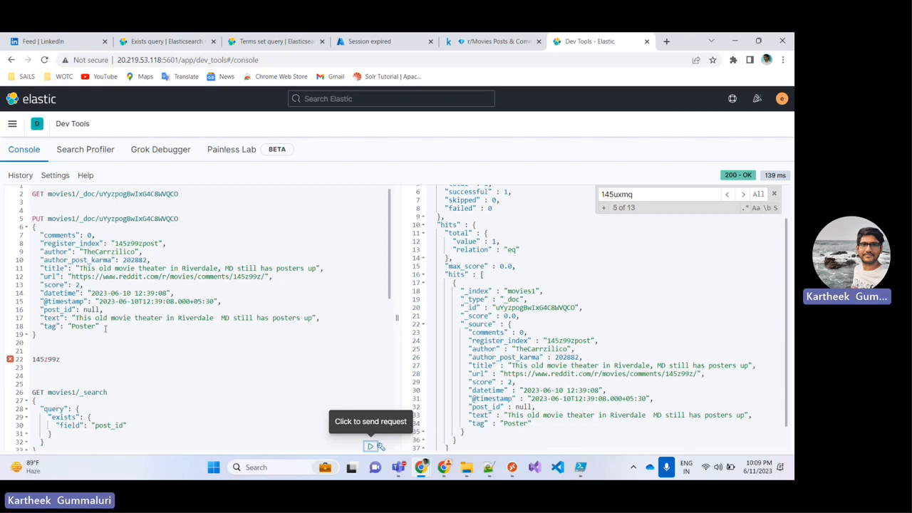
- Send the PUT request that updates the movies1 document with post_id set to null
{"action": "left_click", "coordinate": [68, 309]}
{"action": "double_click", "coordinate": [70, 310]}
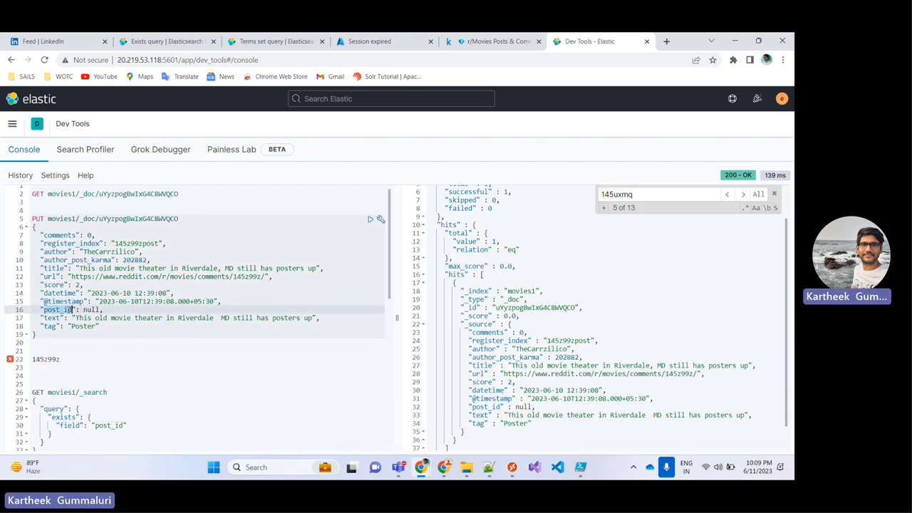
{"action": "left_click", "coordinate": [79, 310]}
{"action": "left_click", "coordinate": [370, 220]}
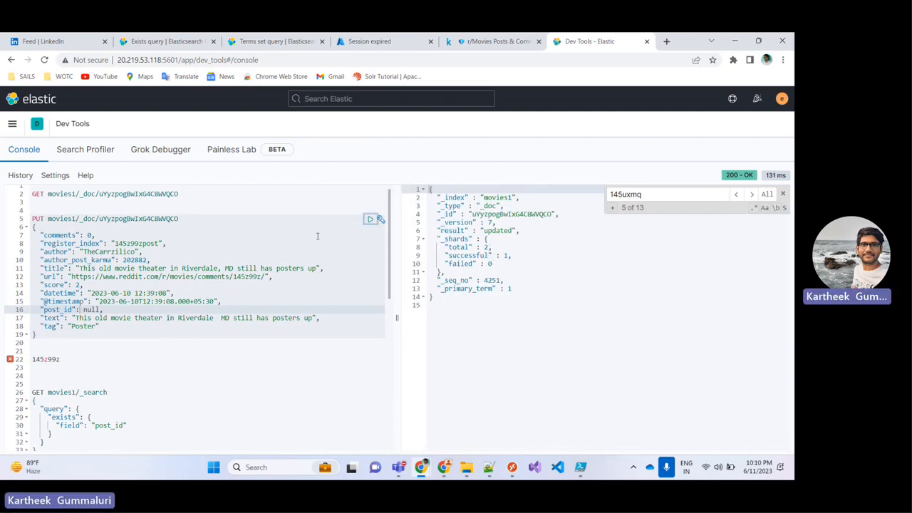
- Separate the first movies1/_search line from its exists body with an empty line and run the search without a query
{"action": "scroll", "coordinate": [285, 246], "scroll_direction": "down", "scroll_amount": 1}
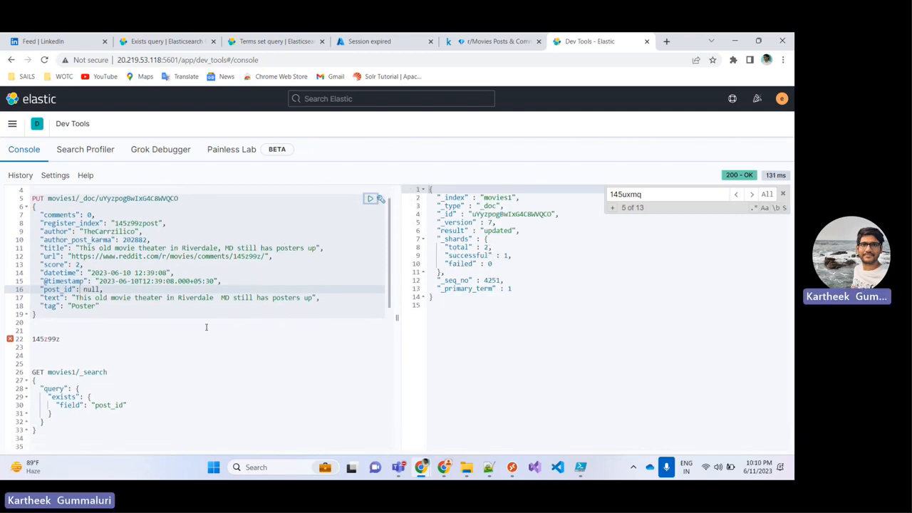
{"action": "left_click", "coordinate": [151, 371]}
{"action": "key", "text": "Return"}
{"action": "key", "text": "Up"}
{"action": "key", "text": "ctrl+Return"}
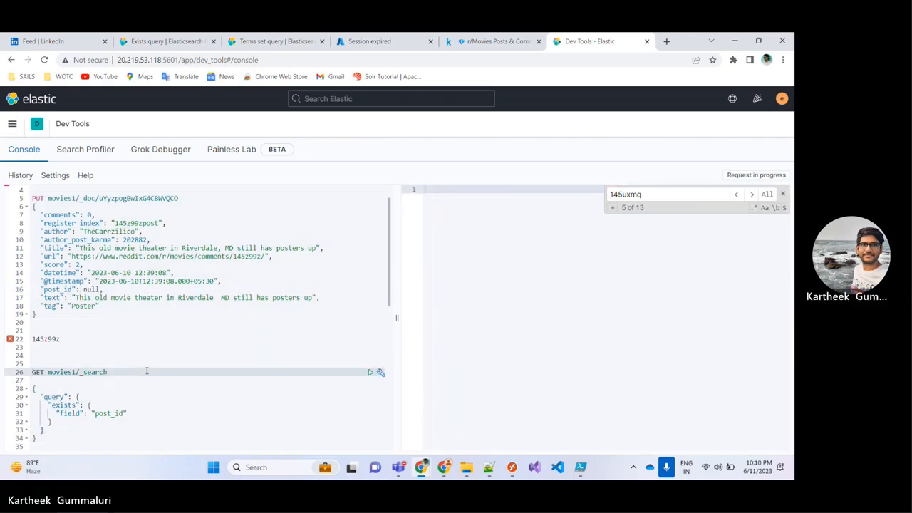
- Rejoin the movies1/_search line with its body, run the exists query on post_id, and compare it with the null post_id in the PUT request
{"action": "left_click", "coordinate": [248, 375]}
{"action": "key", "text": "BackSpace"}
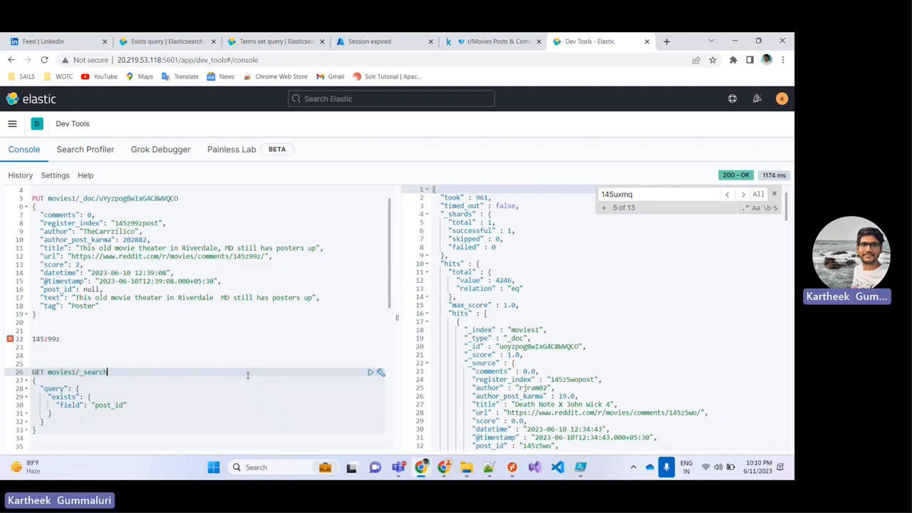
{"action": "key", "text": "ctrl+Return"}
{"action": "double_click", "coordinate": [94, 289]}
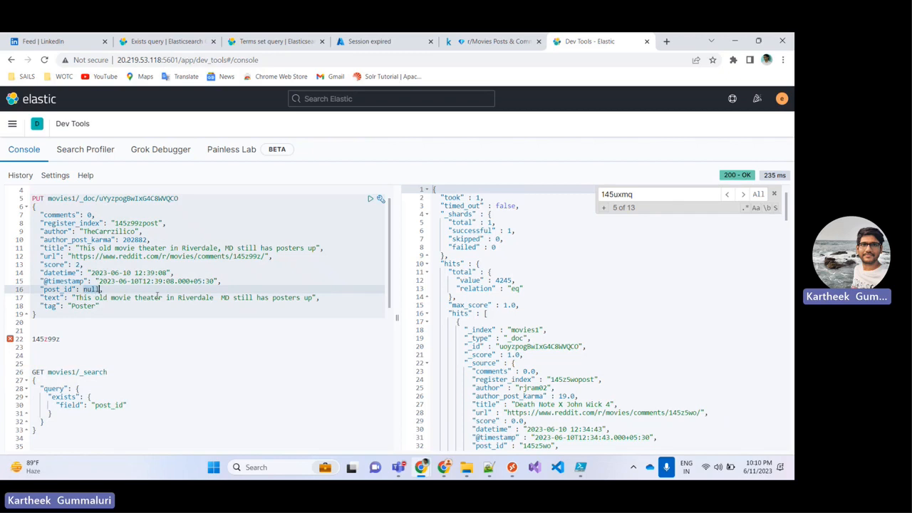
{"action": "scroll", "coordinate": [157, 295], "scroll_direction": "down", "scroll_amount": 1}
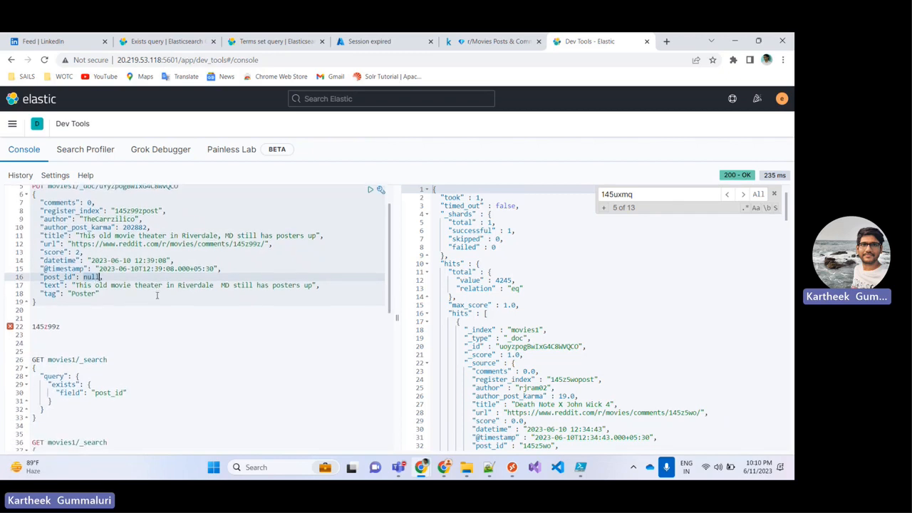
{"action": "scroll", "coordinate": [157, 295], "scroll_direction": "up", "scroll_amount": 3}
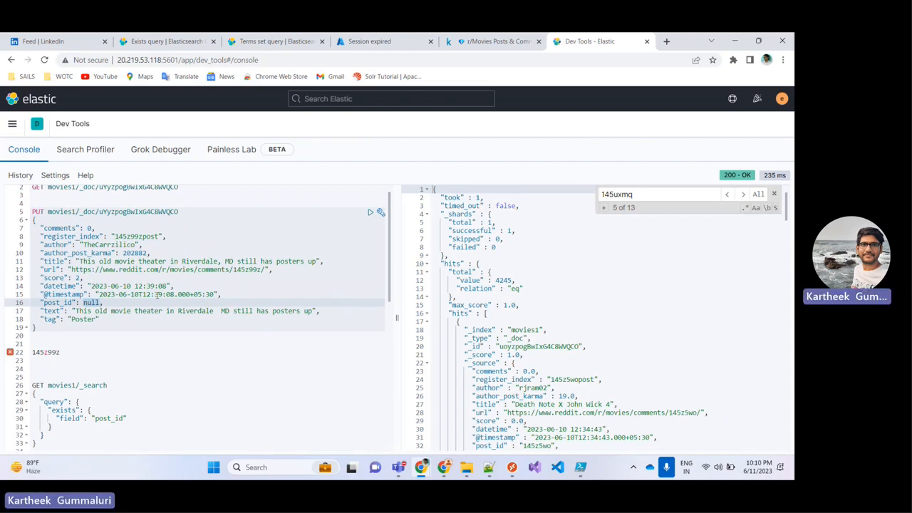
- Run the movies1 bool query with must_not exists on post_id and review the returned document
{"action": "scroll", "coordinate": [157, 294], "scroll_direction": "down", "scroll_amount": 5}
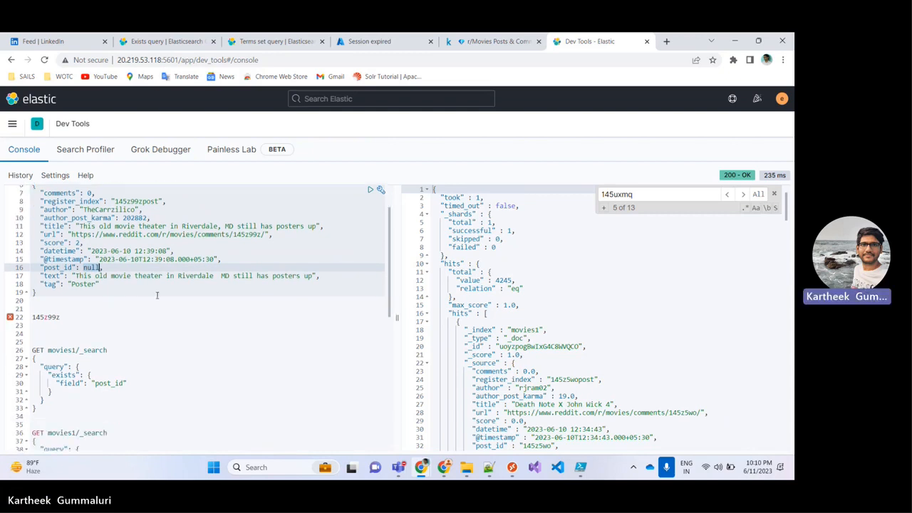
{"action": "scroll", "coordinate": [156, 294], "scroll_direction": "down", "scroll_amount": 1}
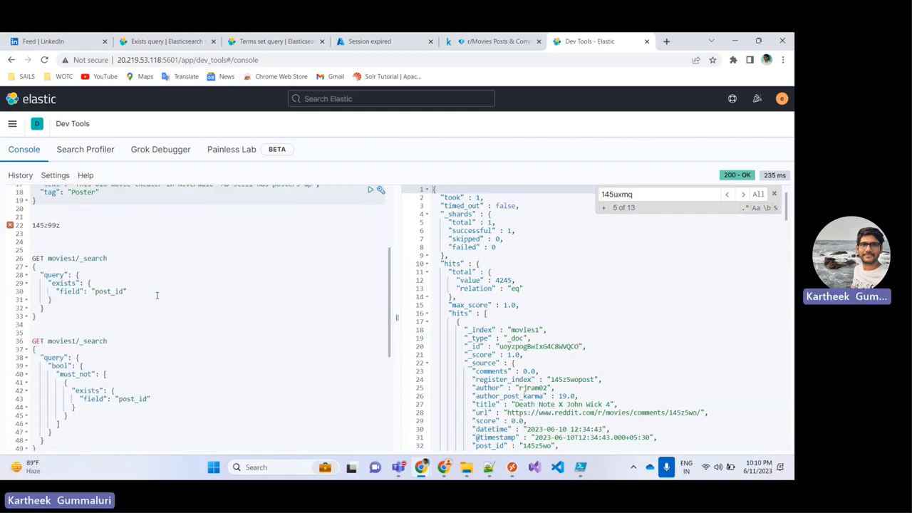
{"action": "scroll", "coordinate": [157, 294], "scroll_direction": "down", "scroll_amount": 1}
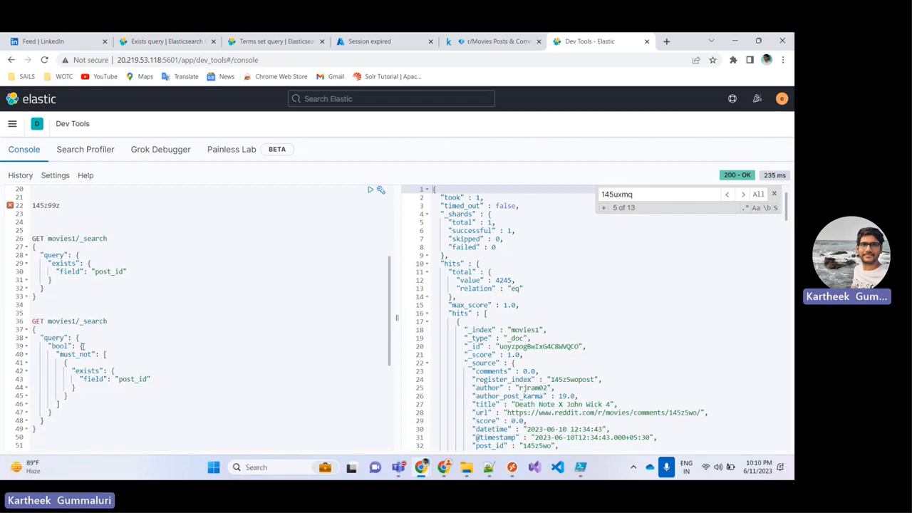
{"action": "left_click", "coordinate": [55, 347]}
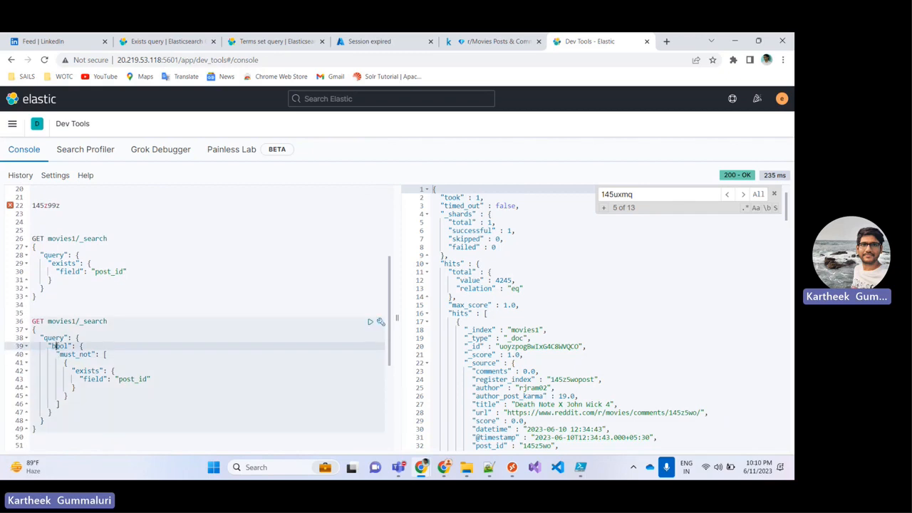
{"action": "double_click", "coordinate": [55, 346]}
{"action": "double_click", "coordinate": [136, 385]}
{"action": "double_click", "coordinate": [75, 371]}
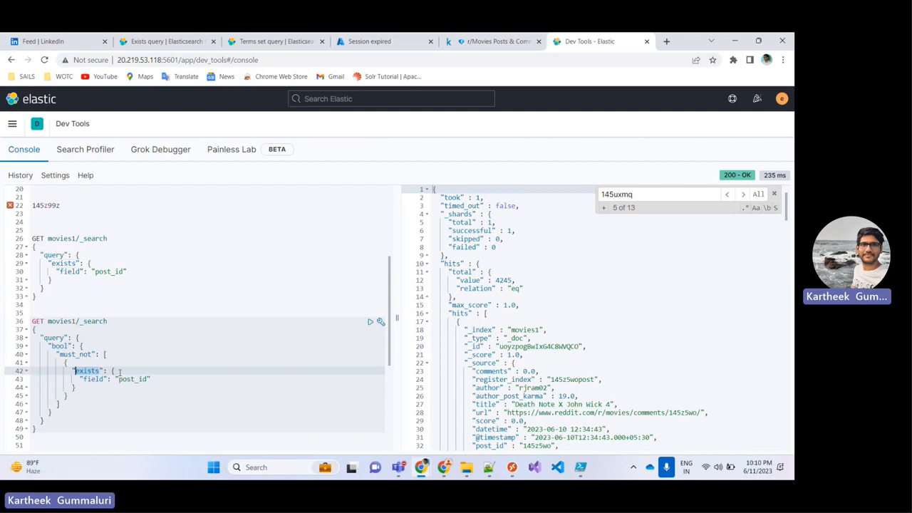
{"action": "left_click", "coordinate": [367, 323]}
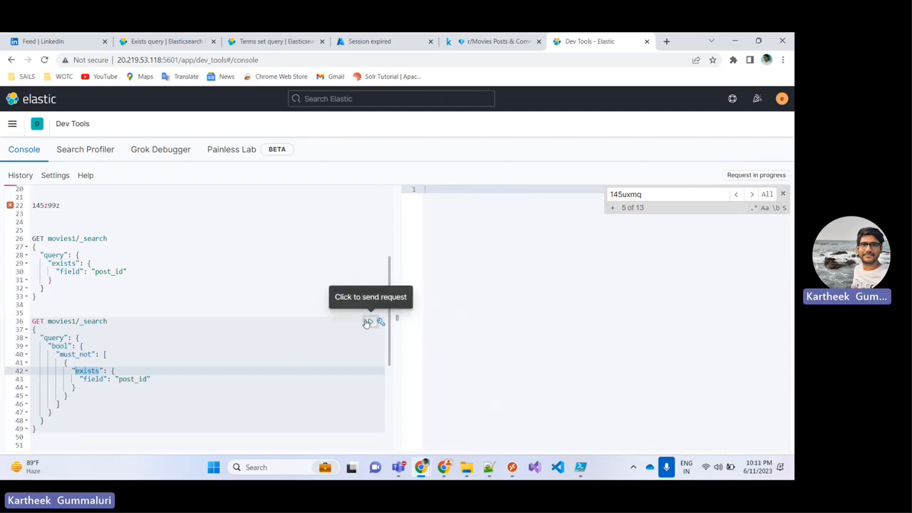
{"action": "scroll", "coordinate": [525, 373], "scroll_direction": "down", "scroll_amount": 3}
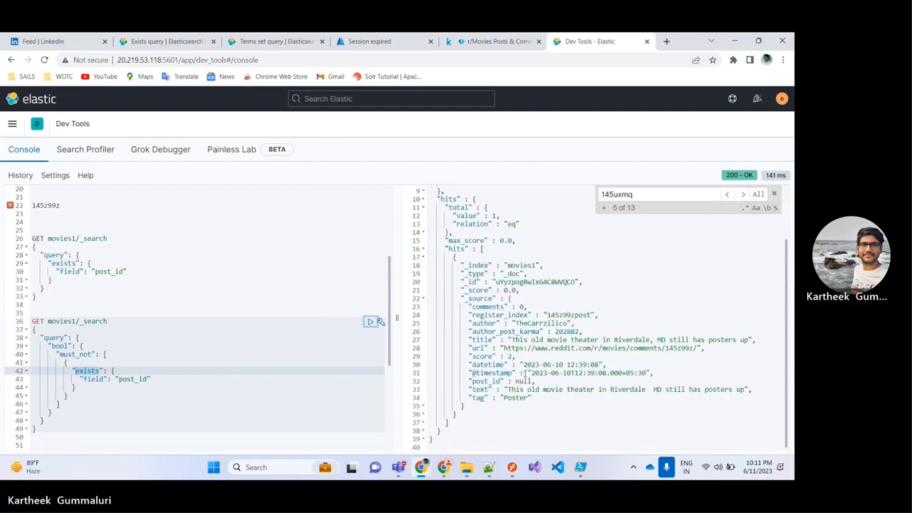
{"action": "scroll", "coordinate": [524, 372], "scroll_direction": "up", "scroll_amount": 3}
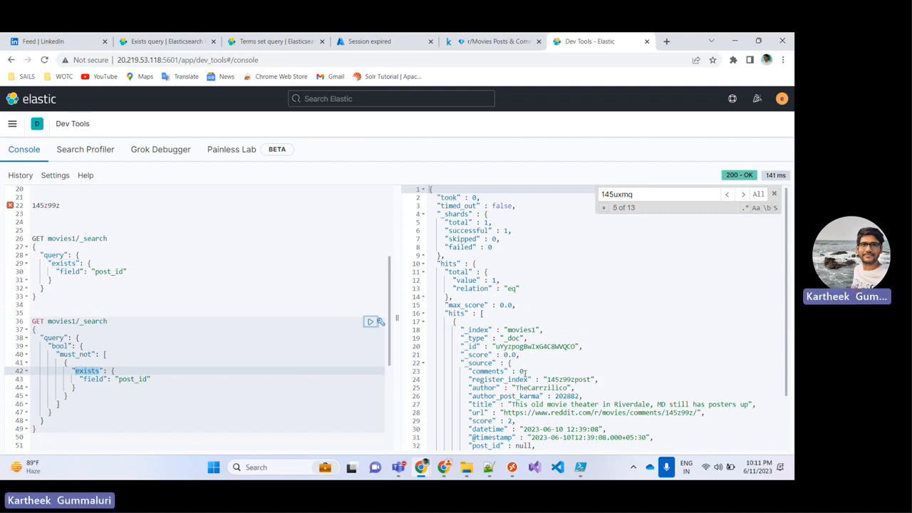
{"action": "mouse_move", "coordinate": [398, 467]}
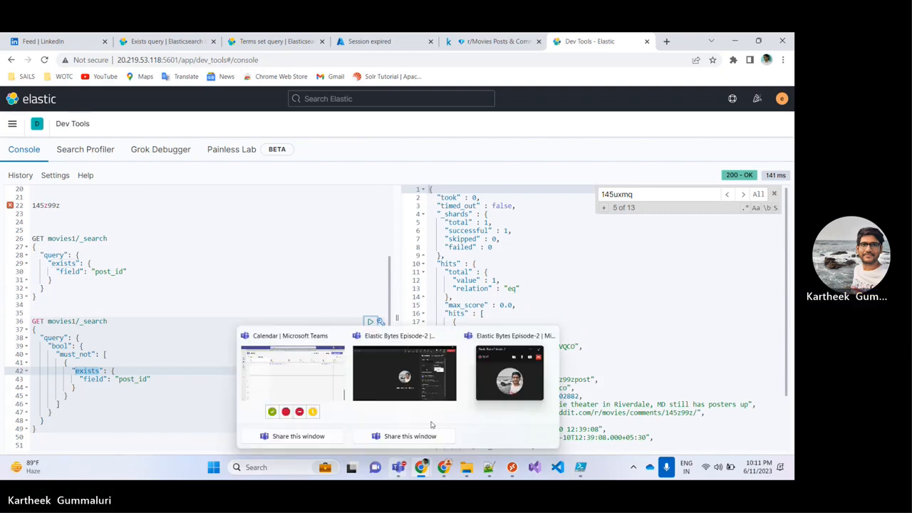
{"action": "left_click", "coordinate": [485, 376]}
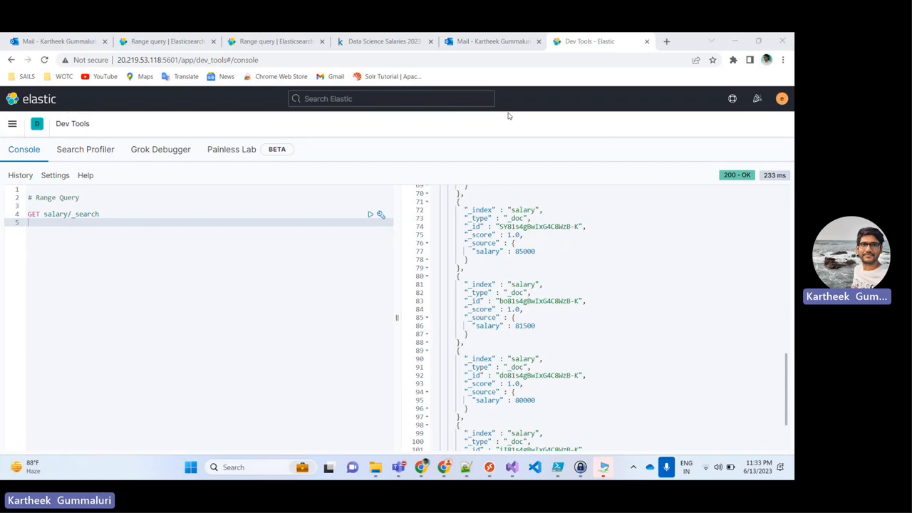
- Run the search on the salary index without a body and review the fields of the returned documents
{"action": "left_click", "coordinate": [165, 219]}
{"action": "key", "text": "Up"}
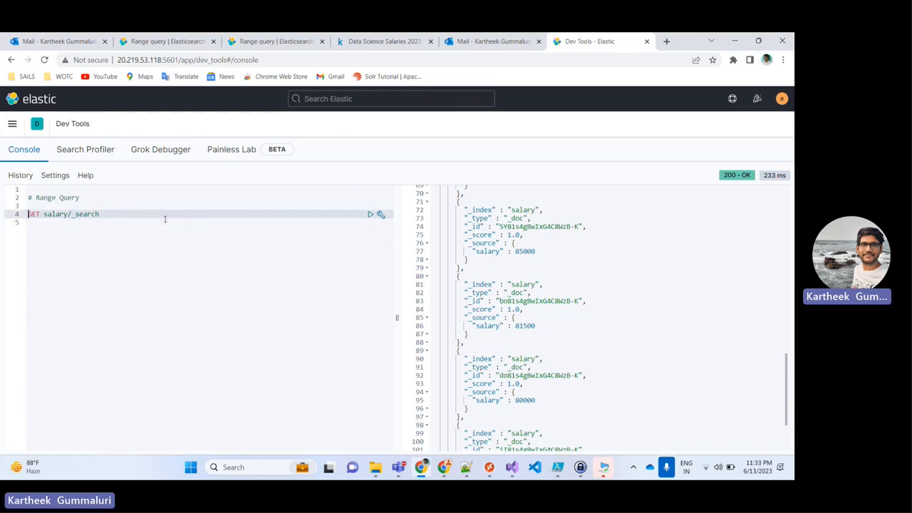
{"action": "key", "text": "ctrl+Return"}
{"action": "scroll", "coordinate": [529, 304], "scroll_direction": "down", "scroll_amount": 2}
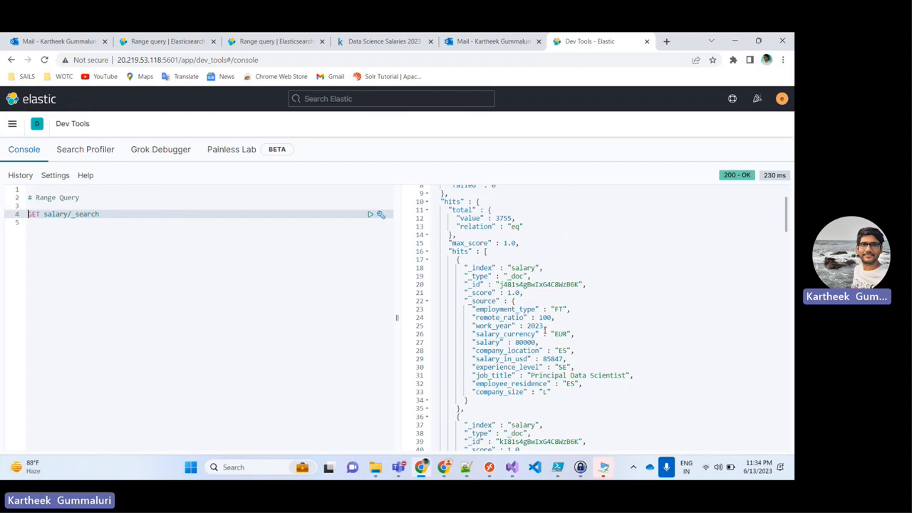
- Add a request body with a query containing the range clause template below the salary/_search line
{"action": "key", "text": "Down"}
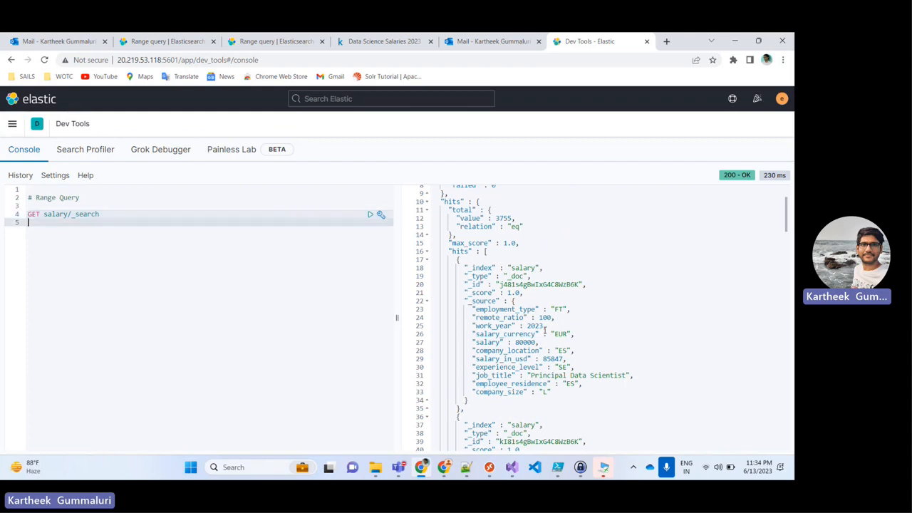
{"action": "type", "text": "{"}
{"action": "key", "text": "Return"}
{"action": "type", "text": "q"}
{"action": "key", "text": "Return"}
{"action": "key", "text": "Return"}
{"action": "type", "text": "\"ra"}
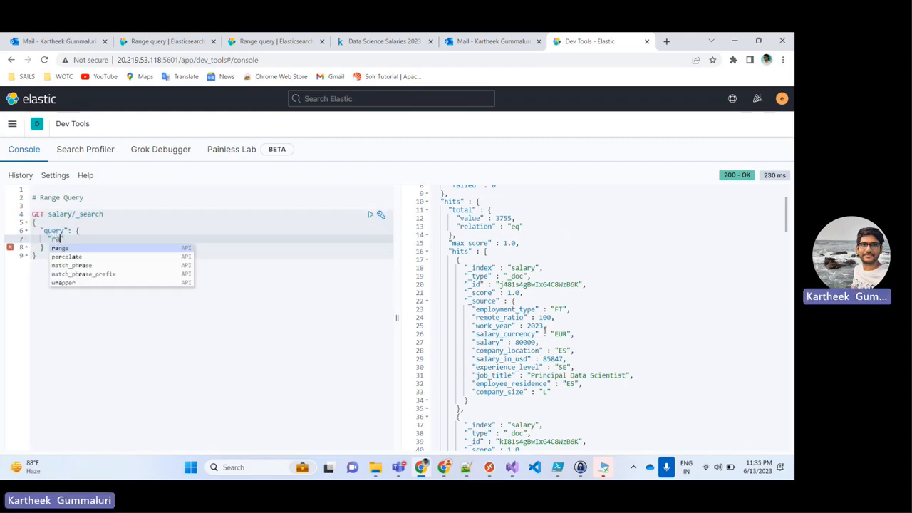
{"action": "key", "text": "Return"}
{"action": "key", "text": "Right"}
{"action": "key", "text": "Right"}
{"action": "key", "text": "Right"}
{"action": "key", "text": "Right"}
{"action": "key", "text": "Right"}
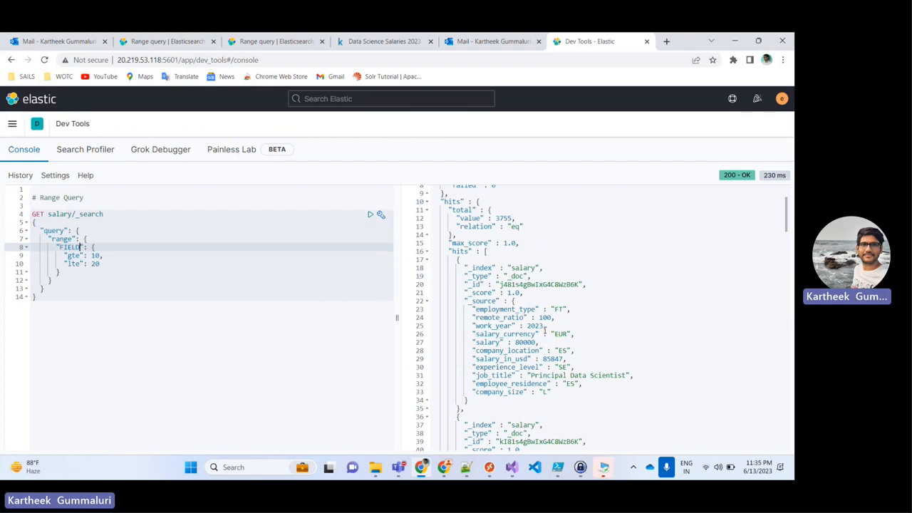
- Replace the FIELD placeholder in the range clause with the salary field
{"action": "key", "text": "BackSpace"}
{"action": "key", "text": "BackSpace"}
{"action": "key", "text": "BackSpace"}
{"action": "key", "text": "BackSpace"}
{"action": "key", "text": "BackSpace"}
{"action": "type", "text": "s"}
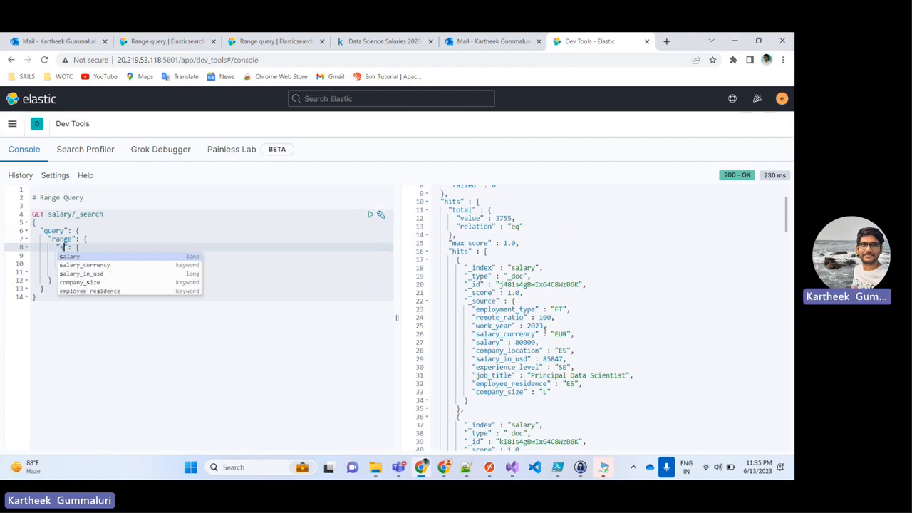
{"action": "key", "text": "Return"}
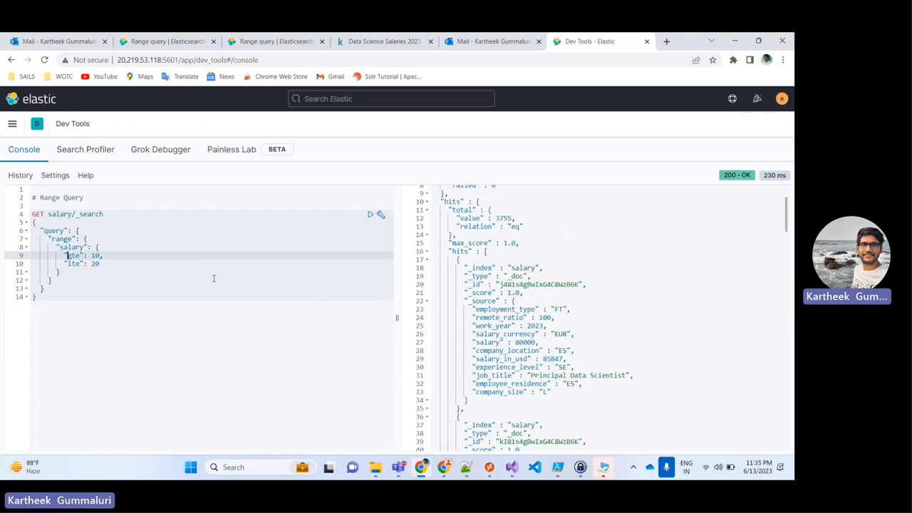
- Set the salary range limits to gte 80000 and lte 90000
{"action": "double_click", "coordinate": [97, 256]}
{"action": "type", "text": "80000"}
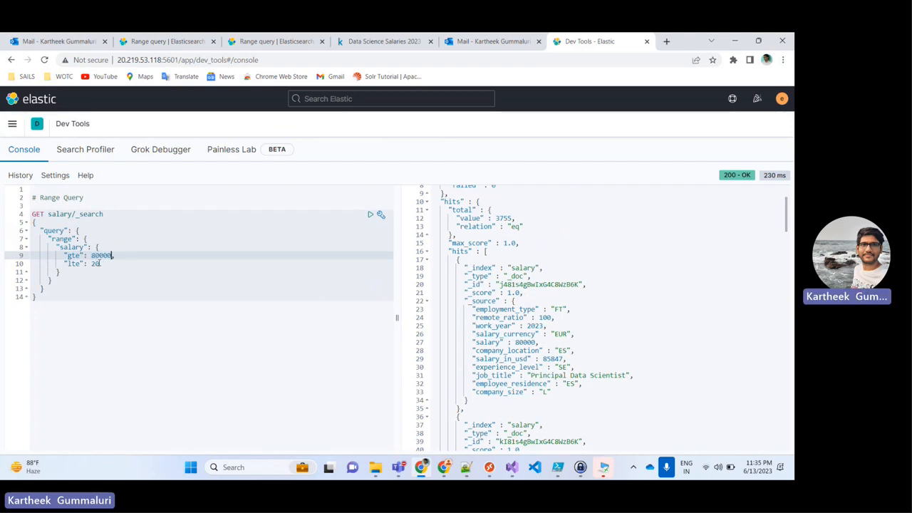
{"action": "double_click", "coordinate": [95, 264]}
{"action": "type", "text": "90000"}
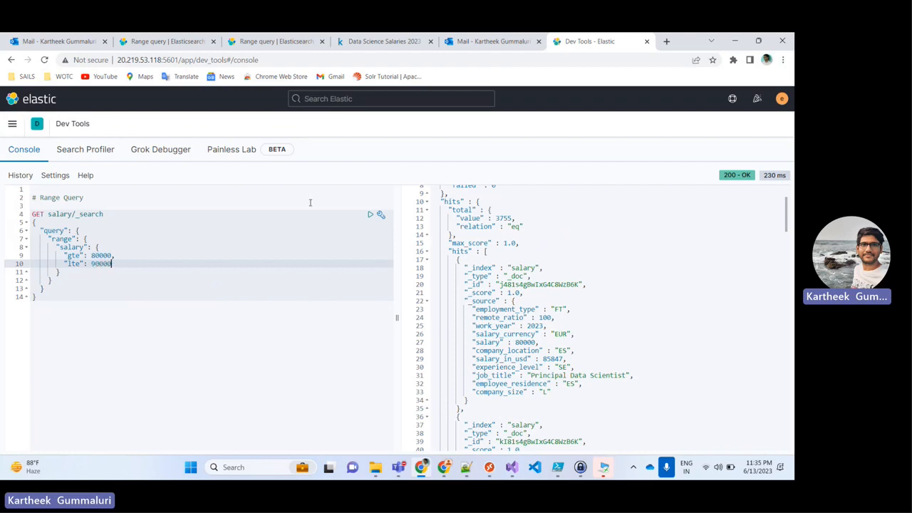
- Insert a _source option above the query in the salary search body
{"action": "left_click", "coordinate": [58, 225]}
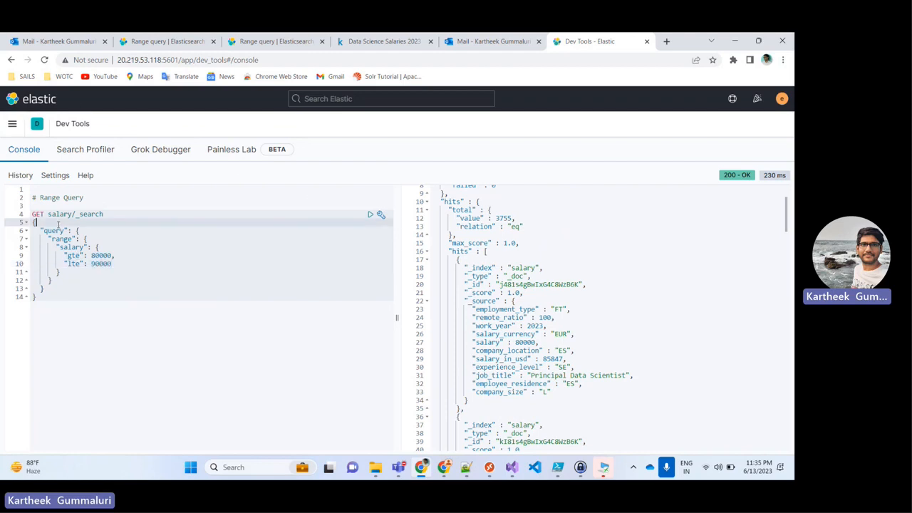
{"action": "key", "text": "Return"}
{"action": "type", "text": "\"s"}
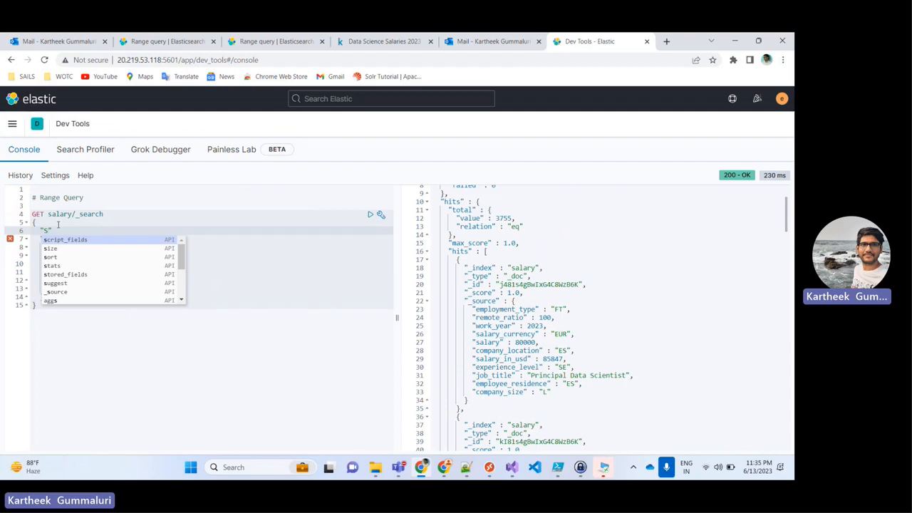
{"action": "key", "text": "BackSpace"}
{"action": "type", "text": "_sou"}
{"action": "key", "text": "Return"}
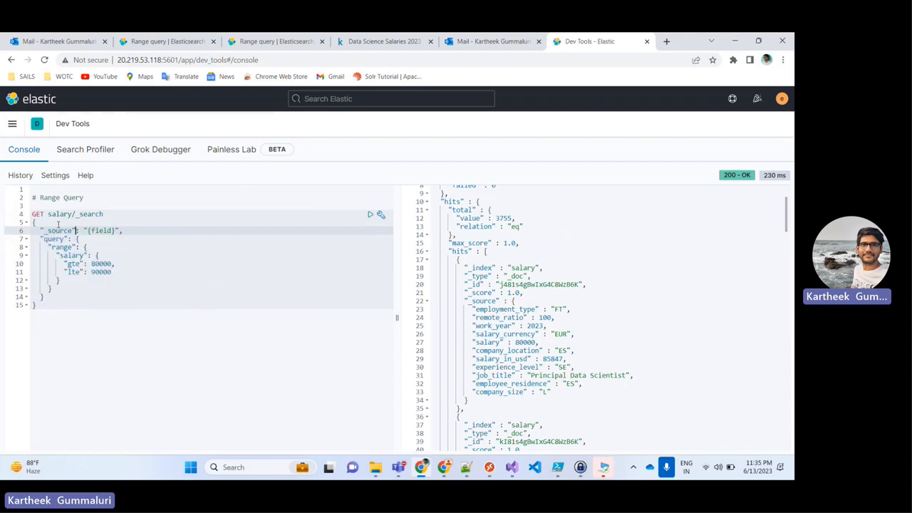
- Set the _source value to "salary" in place of the placeholder and run the range query
{"action": "key", "text": "BackSpace"}
{"action": "key", "text": "BackSpace"}
{"action": "key", "text": "BackSpace"}
{"action": "key", "text": "BackSpace"}
{"action": "key", "text": "BackSpace"}
{"action": "key", "text": "BackSpace"}
{"action": "key", "text": "BackSpace"}
{"action": "type", "text": "s"}
{"action": "key", "text": "Return"}
{"action": "key", "text": "ctrl+Return"}
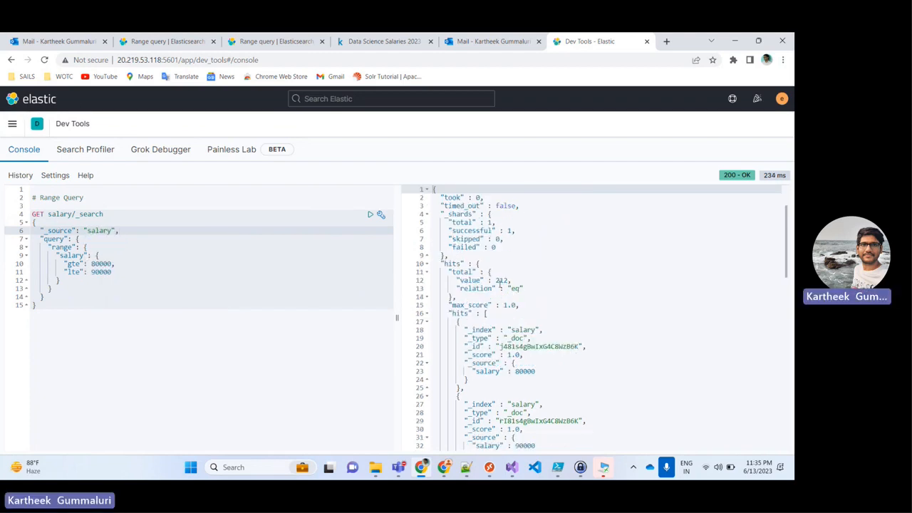
- Separate the salary/_search line from its range body with an empty line and run the search without a query
{"action": "left_click", "coordinate": [126, 215]}
{"action": "key", "text": "Return"}
{"action": "key", "text": "Up"}
{"action": "key", "text": "ctrl+Return"}
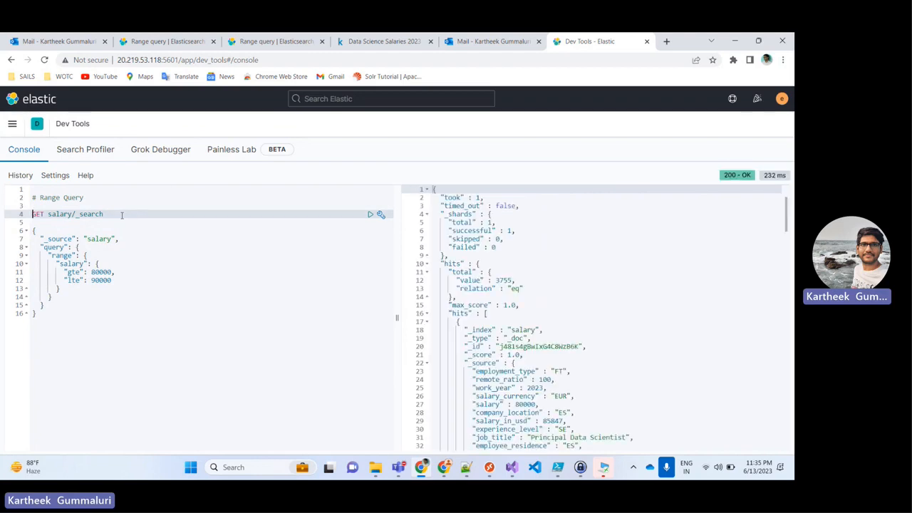
- Remove the empty line between salary/_search and its range body, and run the salary range query
{"action": "key", "text": "Down"}
{"action": "key", "text": "Down"}
{"action": "key", "text": "BackSpace"}
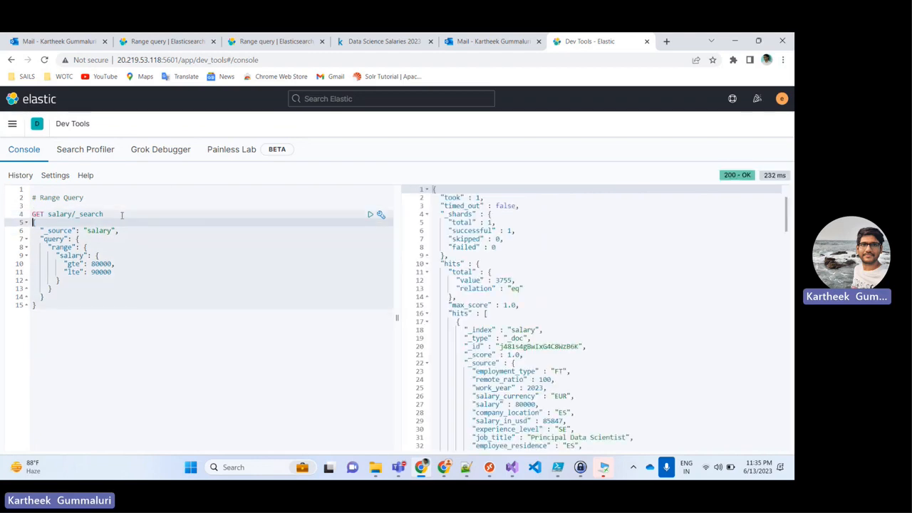
{"action": "key", "text": "ctrl+Return"}
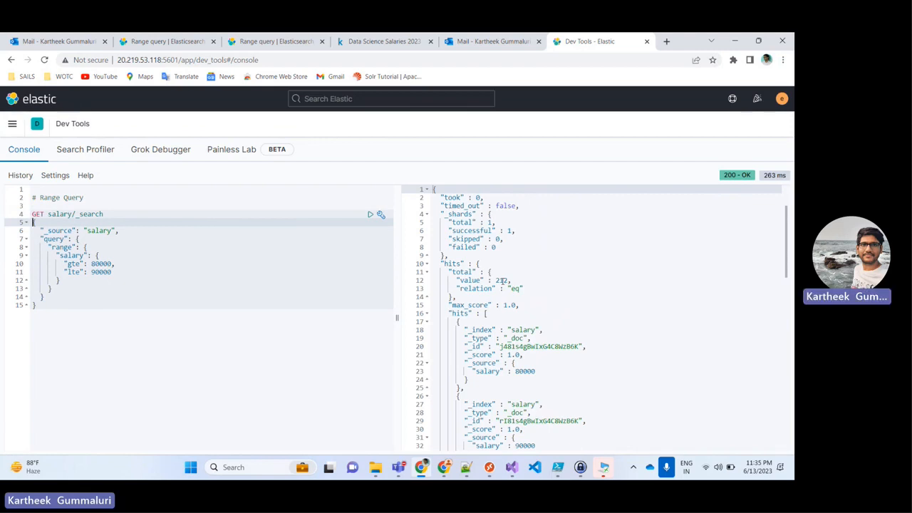
- Examine the total hit value and the salary of each returned document through the end of the range query response
{"action": "double_click", "coordinate": [503, 280]}
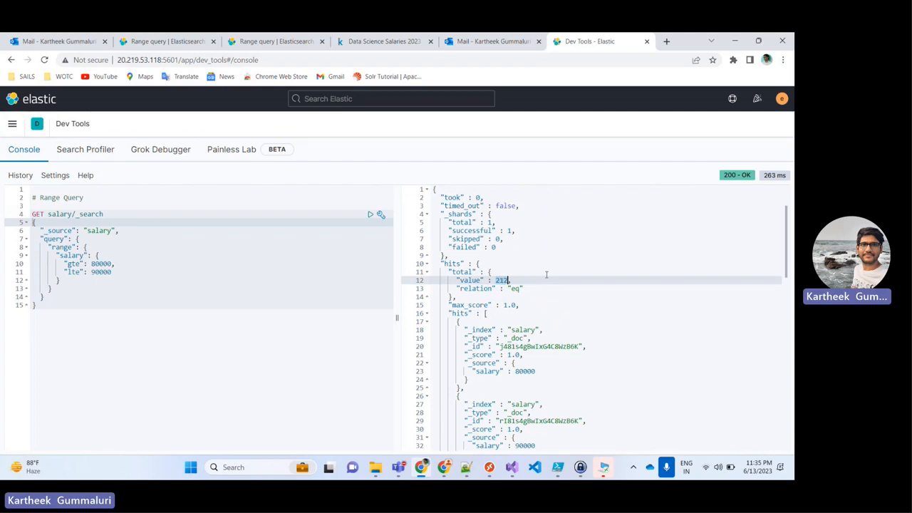
{"action": "scroll", "coordinate": [547, 275], "scroll_direction": "down", "scroll_amount": 5}
{"action": "scroll", "coordinate": [546, 274], "scroll_direction": "down", "scroll_amount": 1}
{"action": "scroll", "coordinate": [547, 274], "scroll_direction": "down", "scroll_amount": 8}
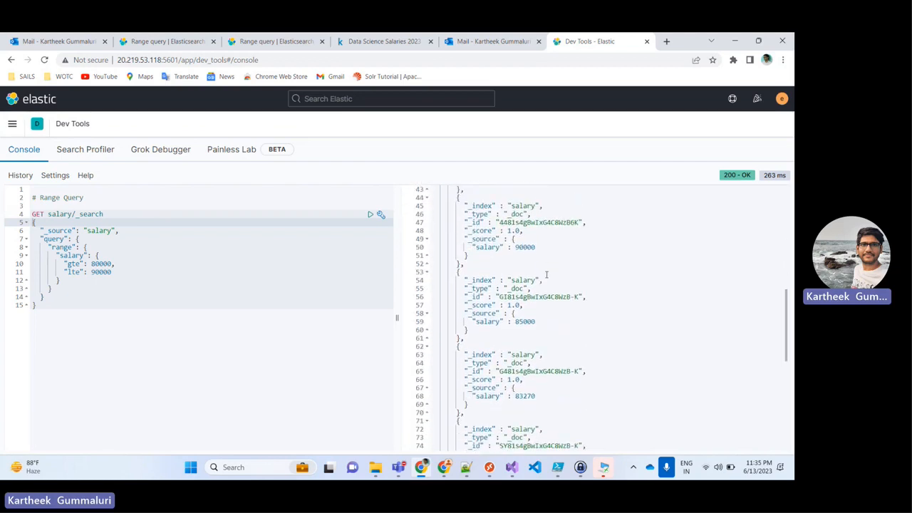
{"action": "scroll", "coordinate": [547, 275], "scroll_direction": "down", "scroll_amount": 3}
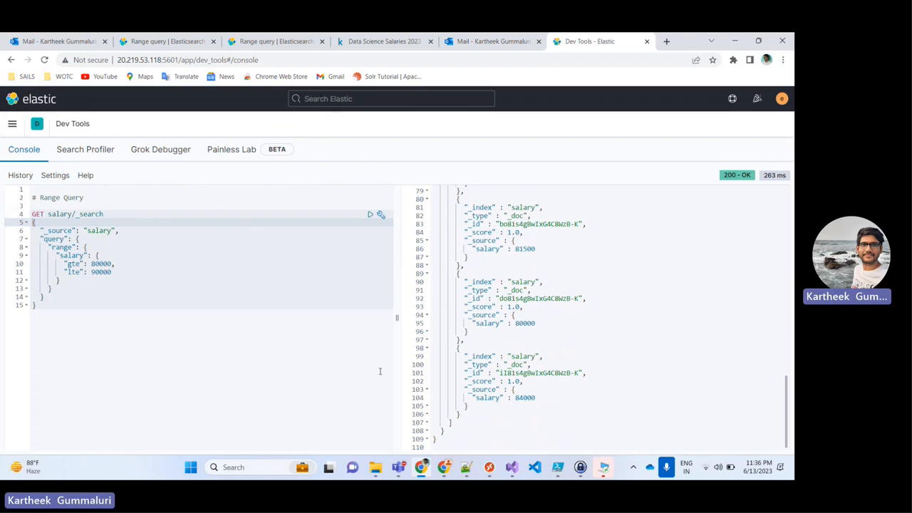
- Switch to the Elastic Bytes Ep 4 Range Query meeting window in Microsoft Teams
{"action": "mouse_move", "coordinate": [398, 467]}
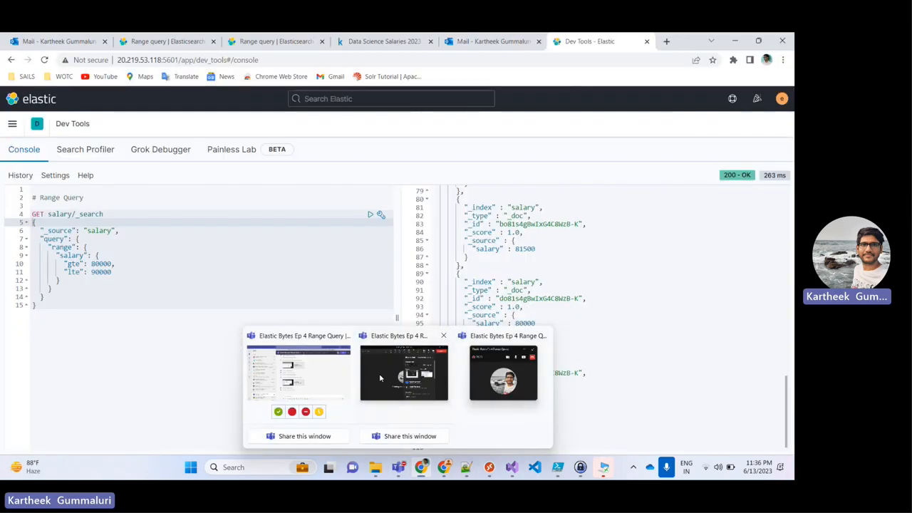
{"action": "left_click", "coordinate": [379, 374]}
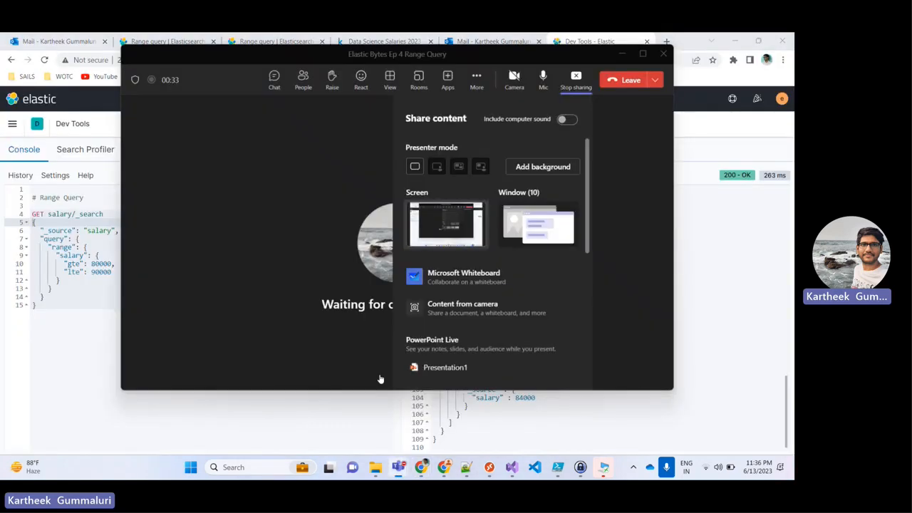